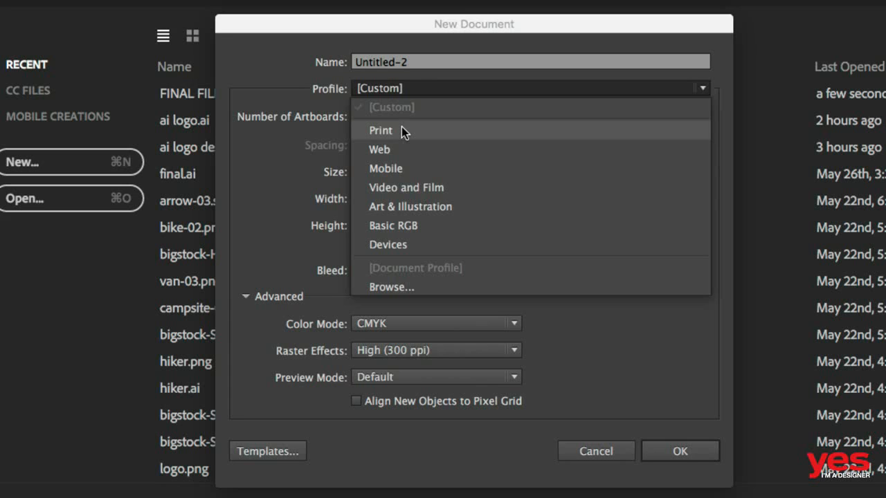
Step: Create an A4 landscape document with the Print profile in millimetres and fit the artboard to the window
left_click(402, 130)
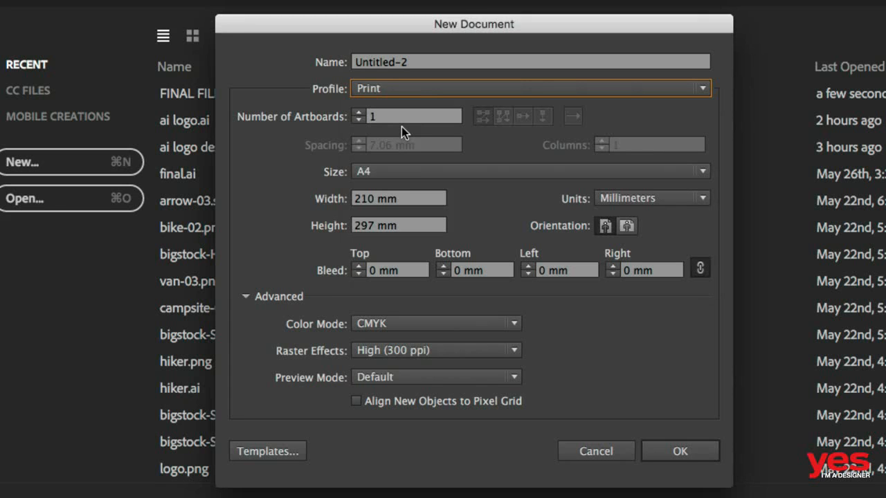
left_click(393, 173)
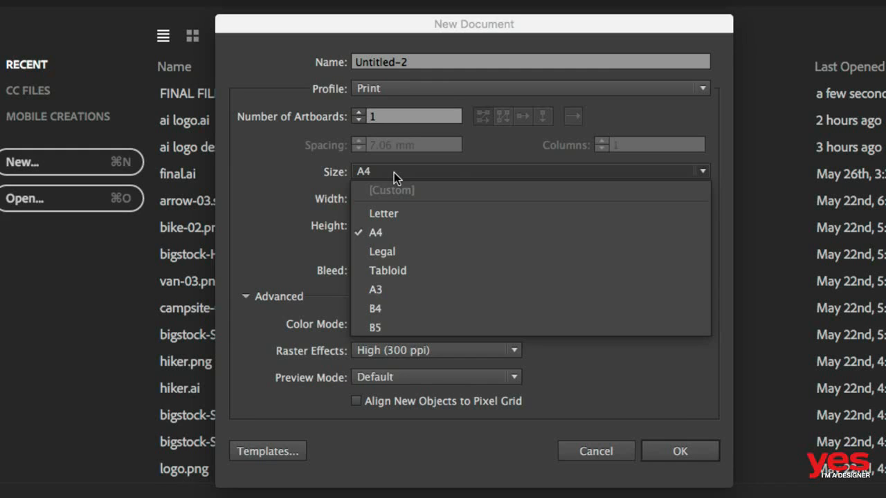
left_click(394, 172)
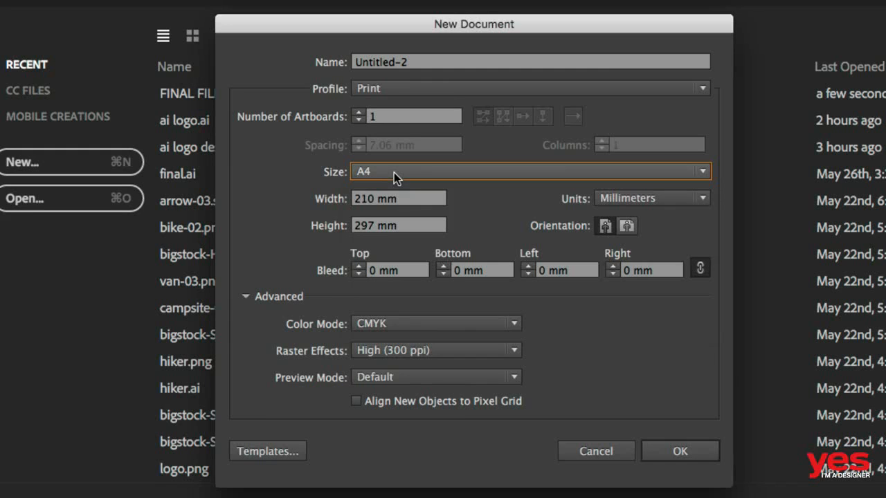
left_click(627, 227)
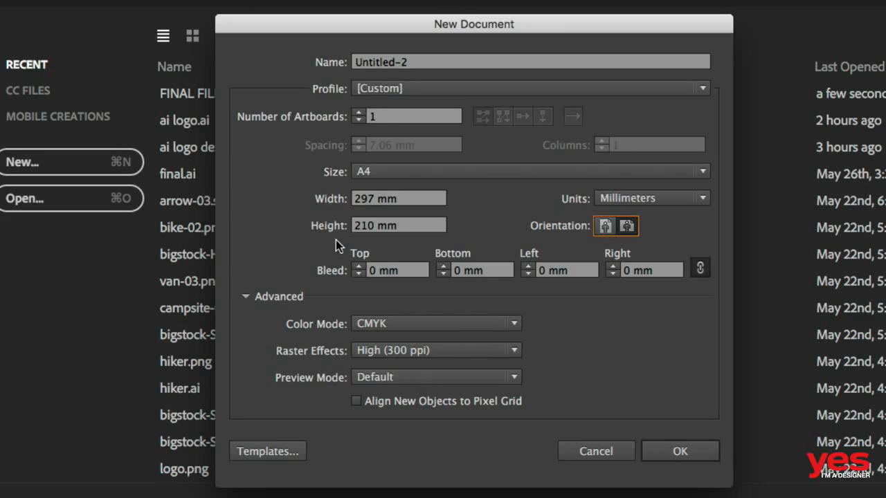
left_click(689, 458)
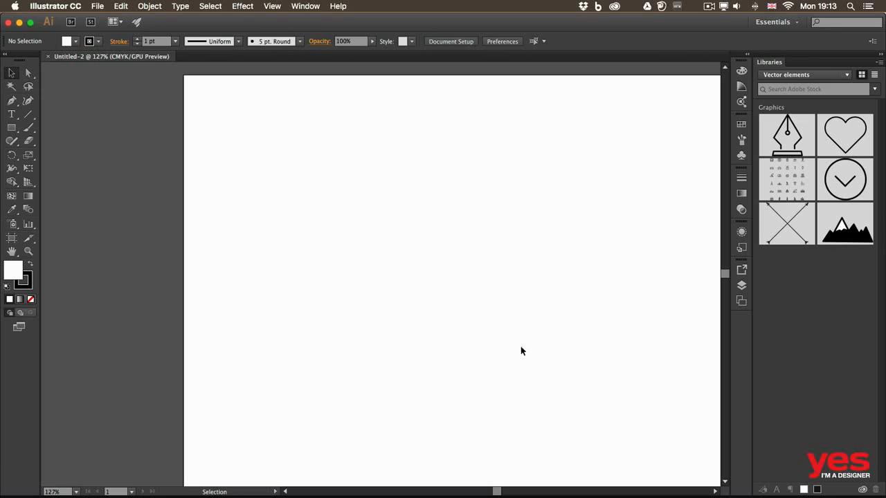
key("super+0")
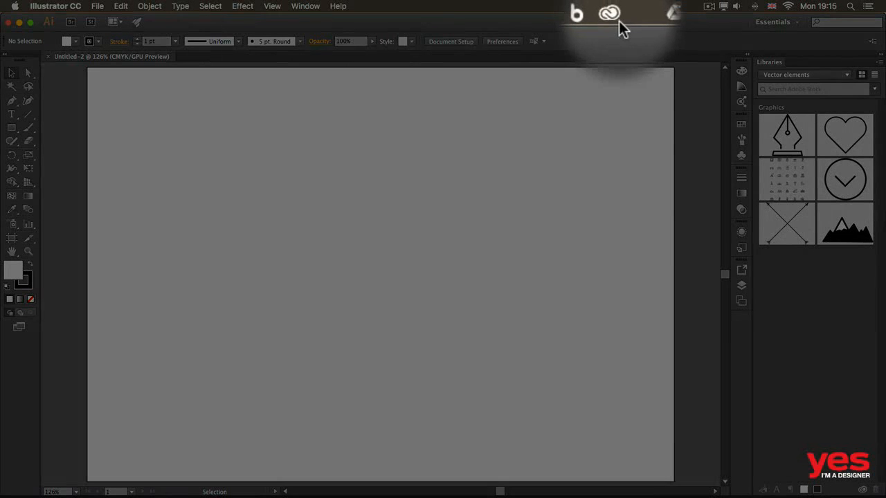
Step: Browse the pen icons in the Creative Cloud Market and add the round purple Pen icon to the Vector elements library
left_click(612, 14)
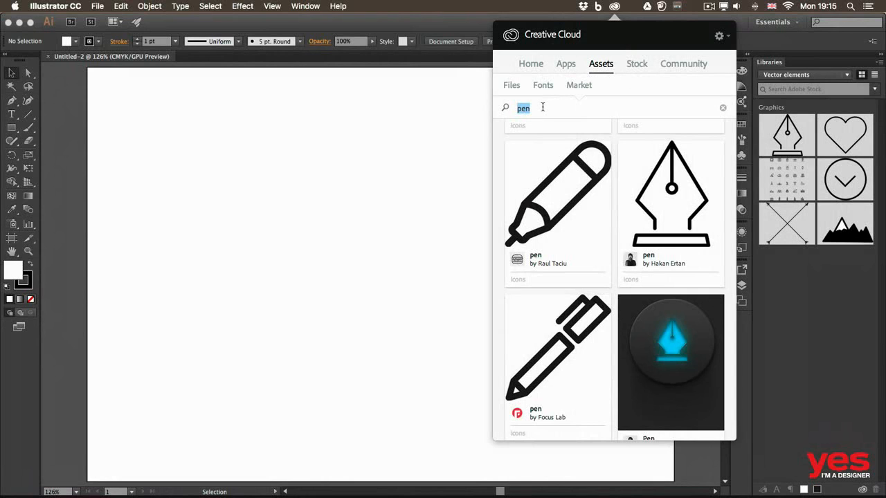
scroll(625, 180, "up", 10)
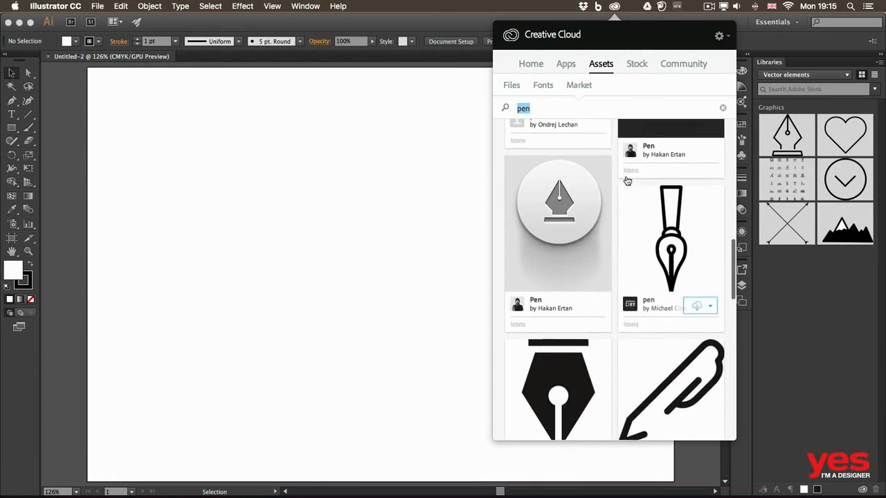
scroll(627, 181, "down", 5)
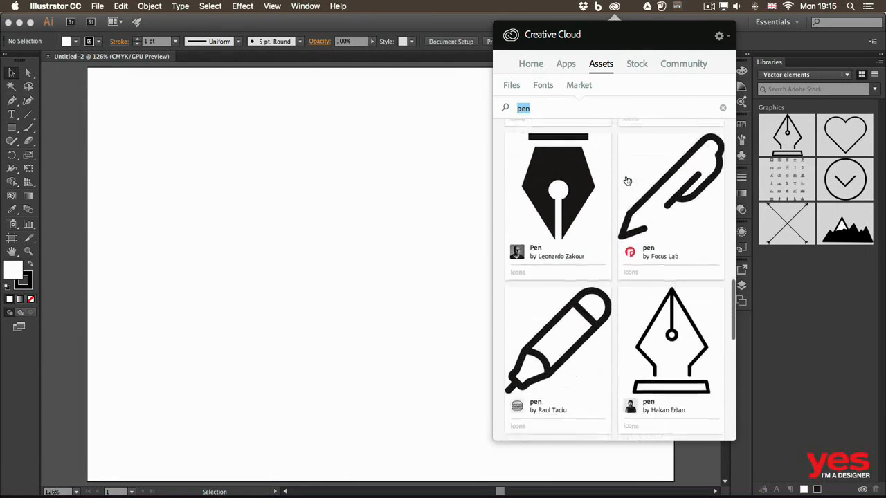
scroll(627, 181, "down", 2)
scroll(627, 181, "up", 4)
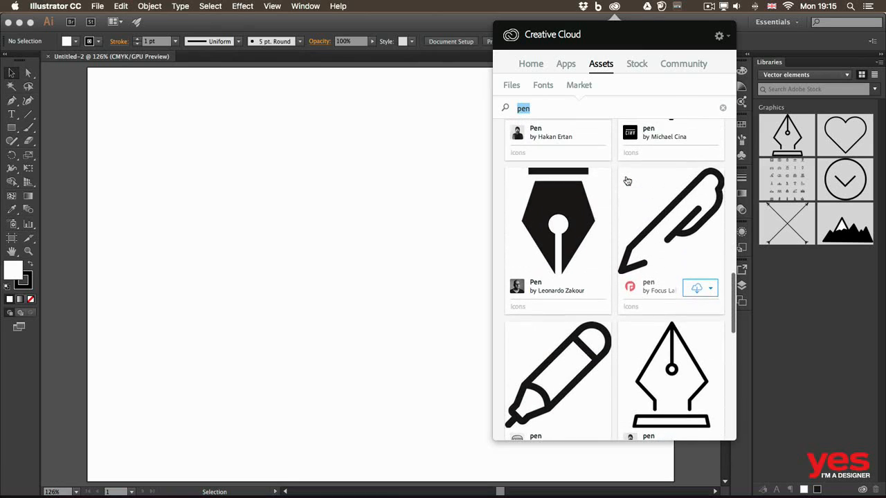
scroll(627, 181, "down", 7)
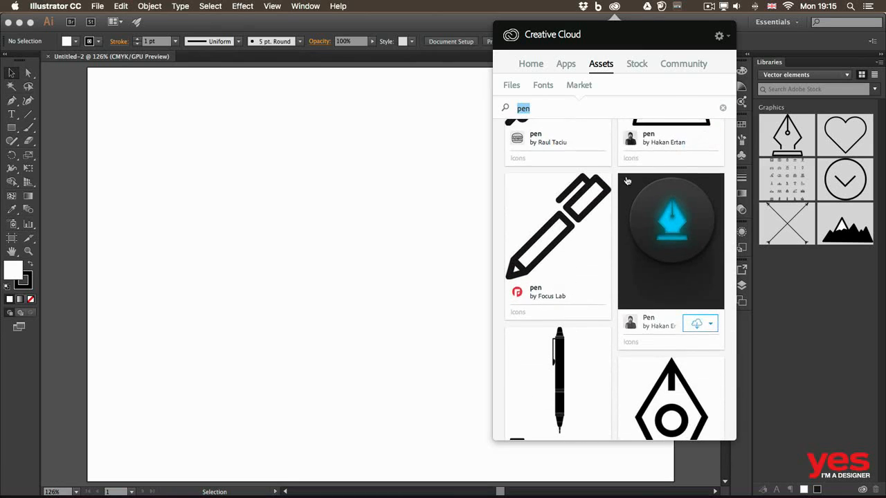
scroll(627, 181, "down", 7)
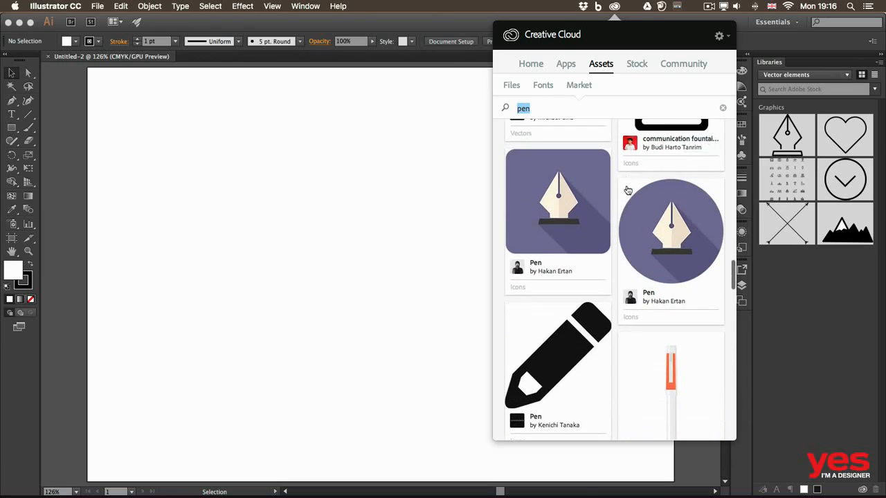
left_click(709, 299)
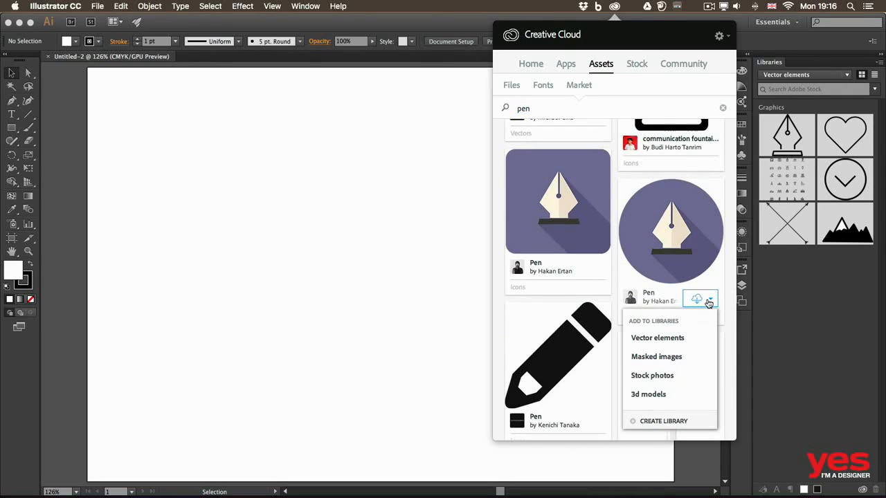
left_click(669, 339)
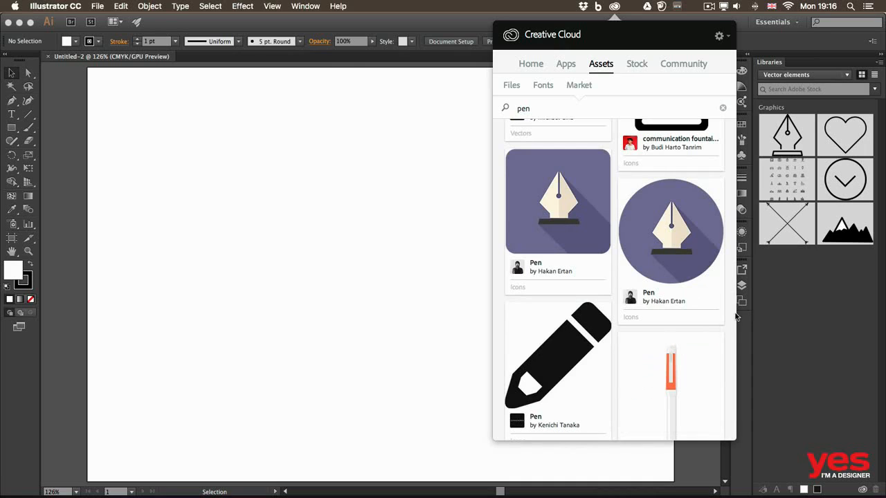
left_click(830, 290)
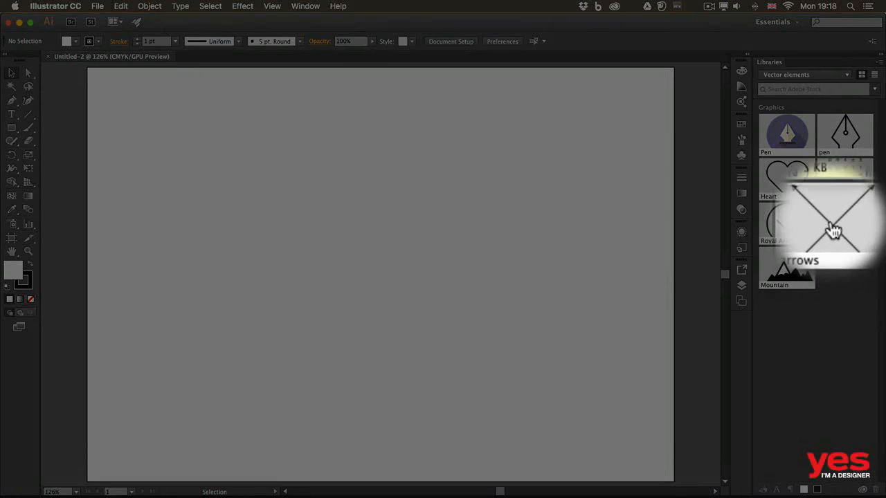
Step: Place the crossed arrows library graphic, scale it proportionally to about 112 mm wide, and centre it on the artboard
left_click_drag(836, 229, 375, 260)
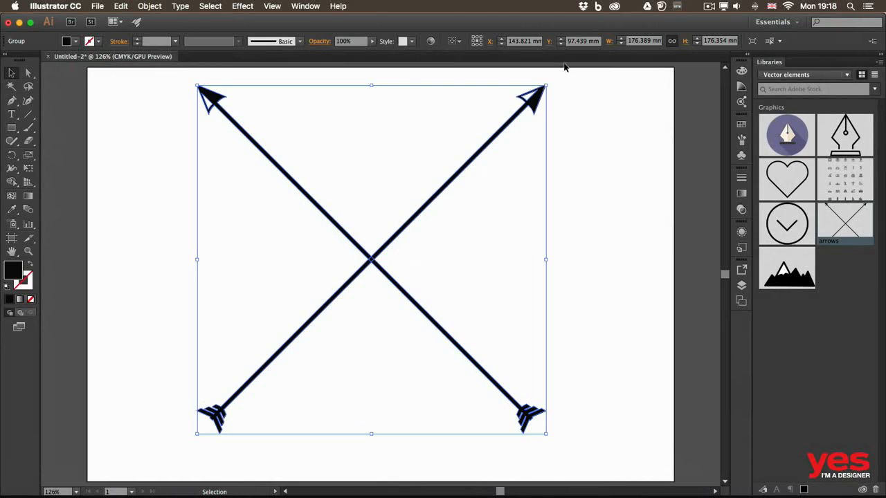
key("shift")
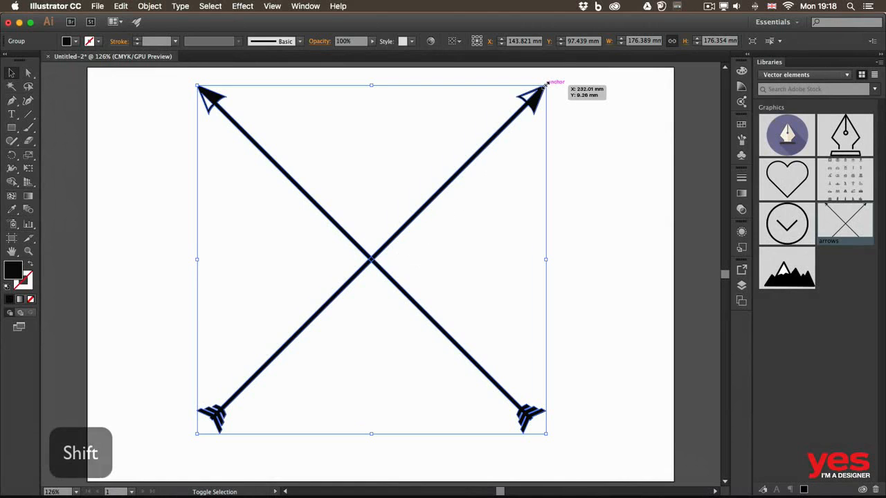
left_click_drag(547, 83, 418, 213)
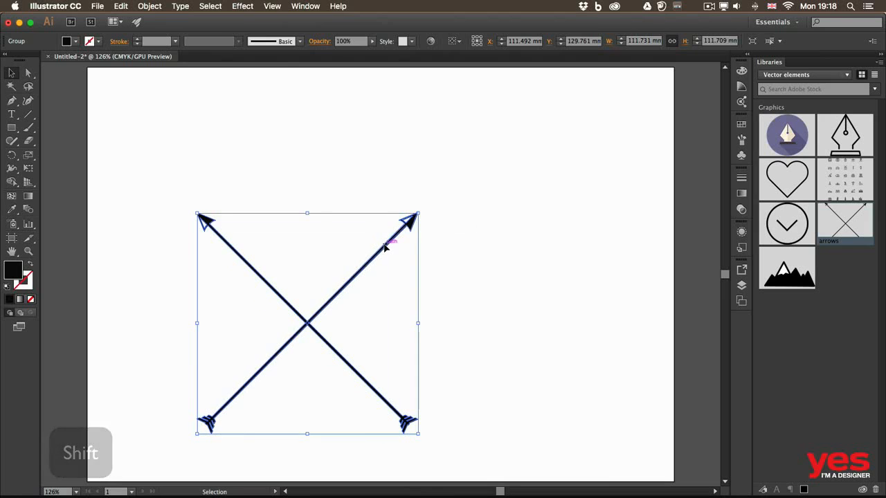
left_click_drag(386, 247, 453, 183)
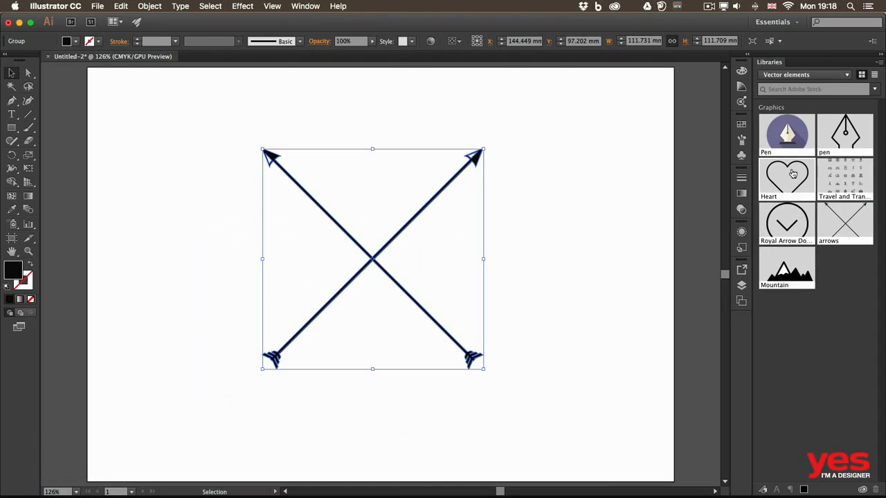
Step: Place the Heart library graphic, shrink it proportionally, and centre it between the upper ends of the crossed arrows
left_click_drag(791, 176, 538, 200)
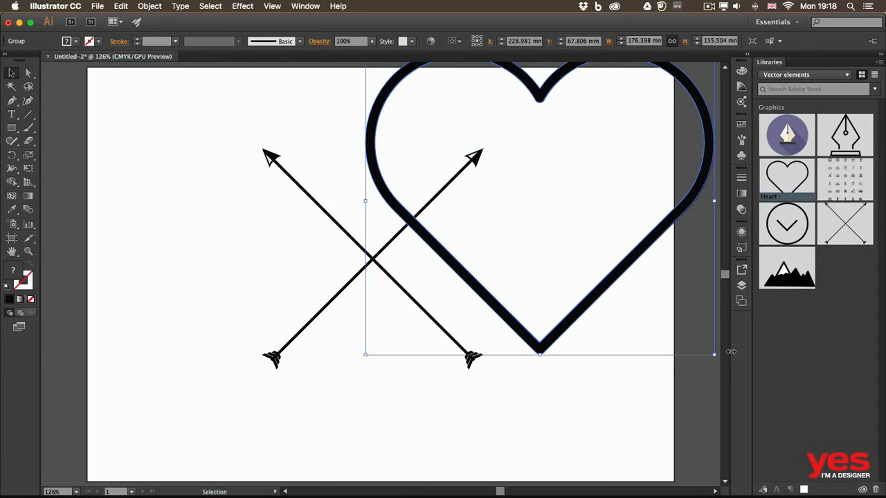
left_click_drag(616, 271, 540, 325)
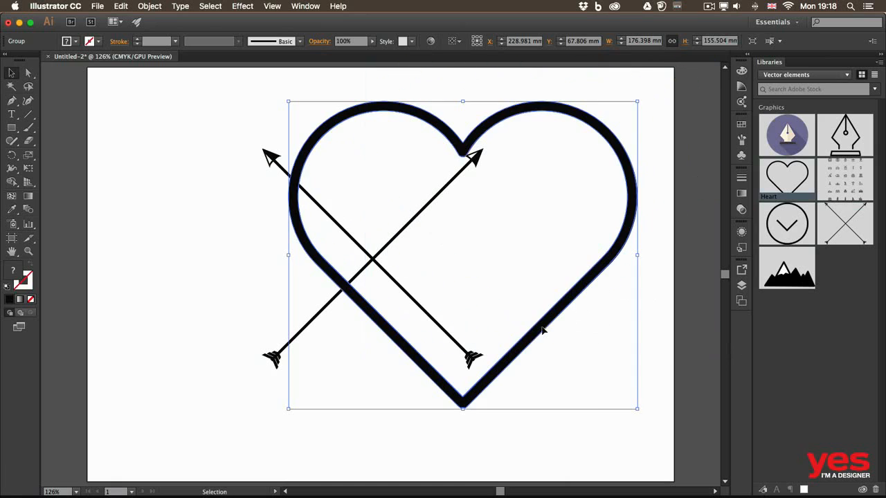
left_click_drag(637, 408, 392, 192)
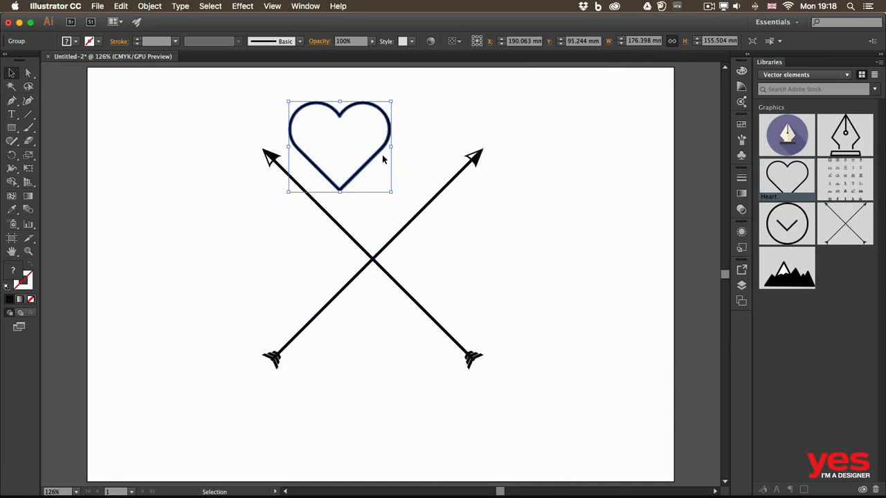
left_click_drag(388, 122, 417, 141)
left_click(525, 217)
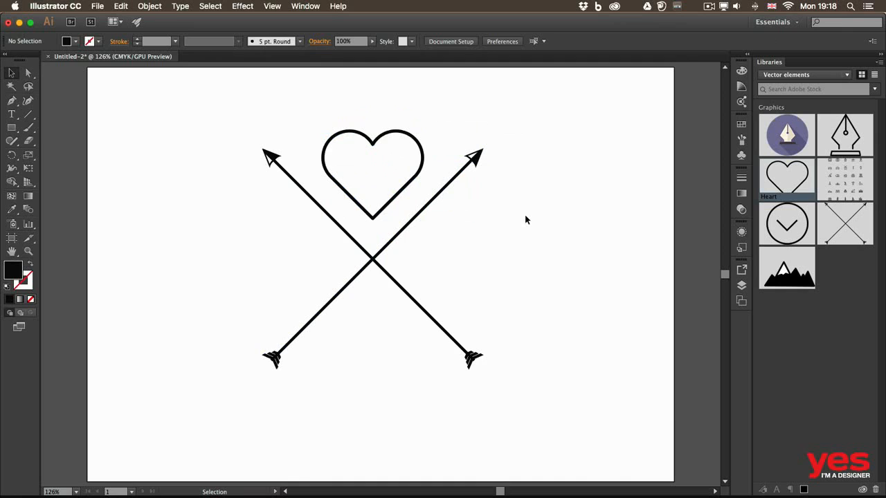
Step: Place the black outline pen library graphic, scale it to about 36 by 50 mm, and centre it below the arrows' crossing
left_click_drag(845, 135, 557, 214)
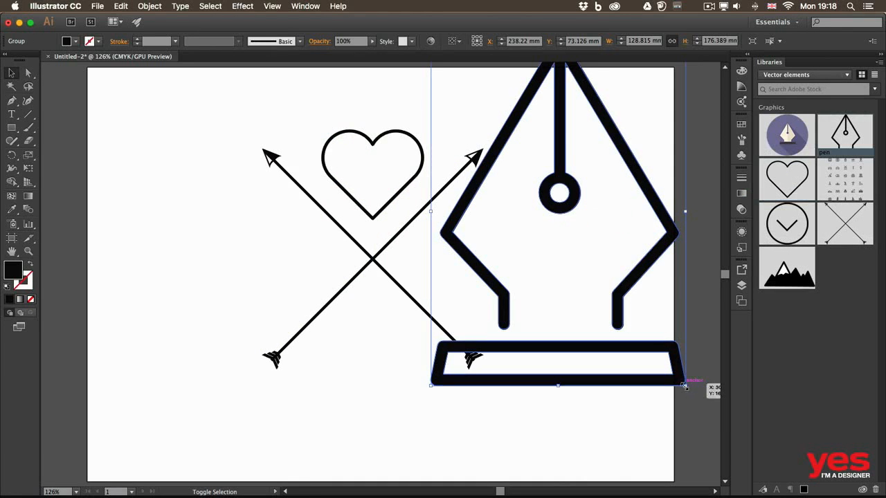
left_click_drag(686, 386, 501, 238)
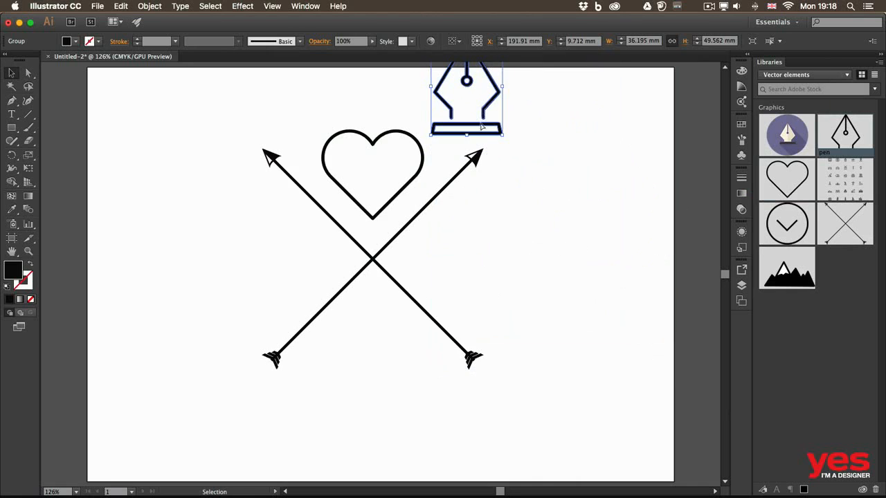
left_click_drag(484, 118, 388, 366)
left_click(547, 284)
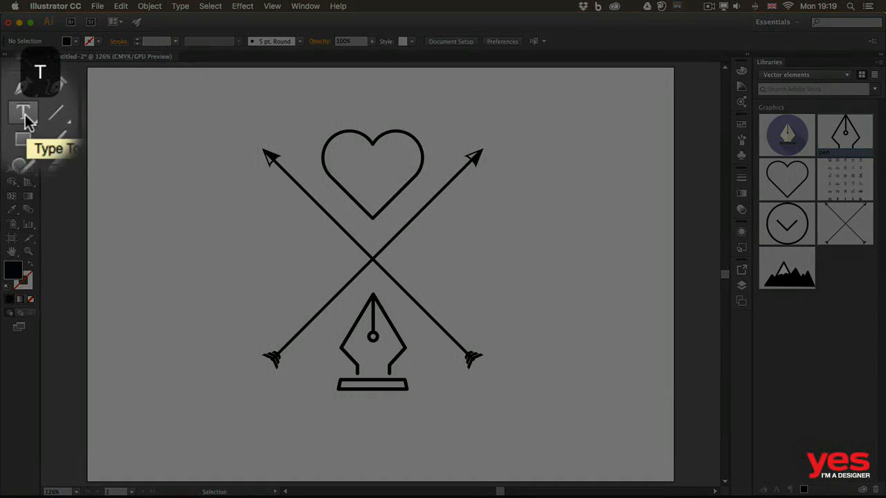
Step: Add a point text with the letter "A" in Futura PT Heavy on the empty area beside the arrows
left_click(12, 116)
left_click(55, 114)
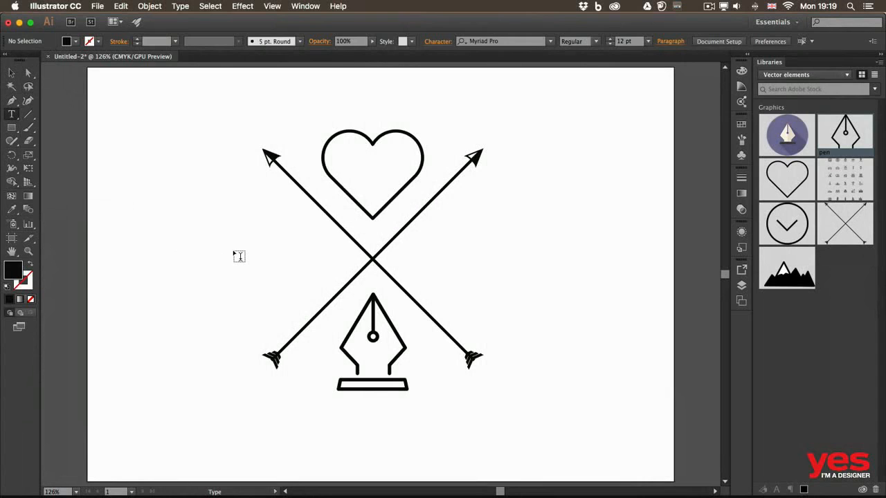
left_click(185, 237)
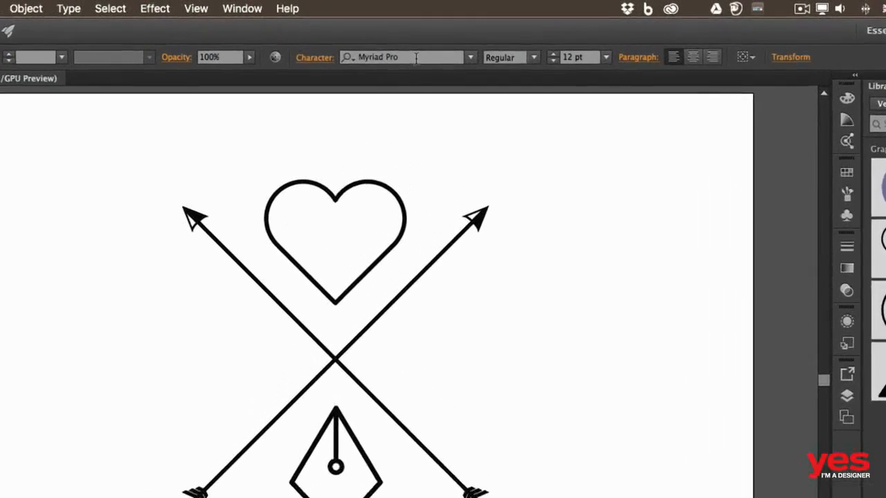
left_click(361, 40)
type("futu")
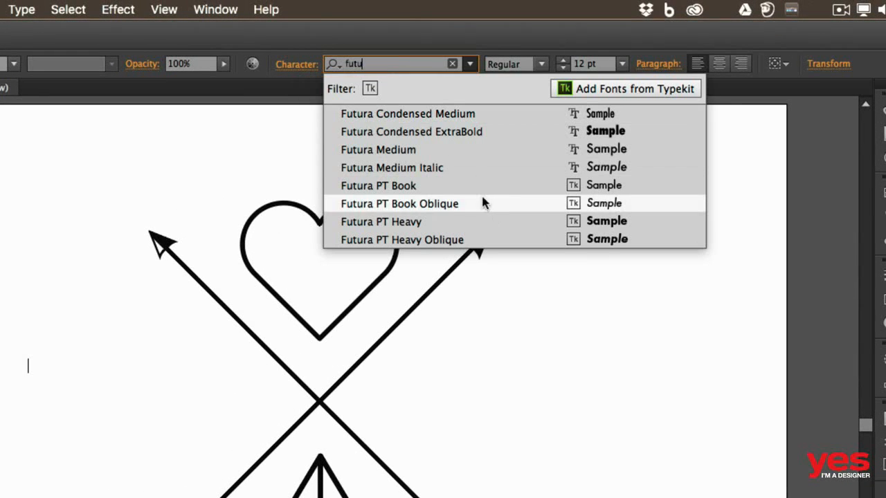
left_click(442, 220)
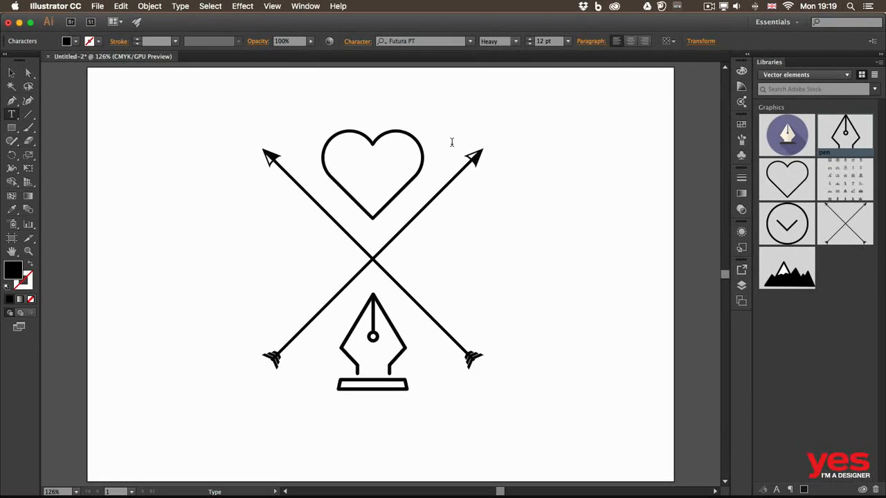
type("A")
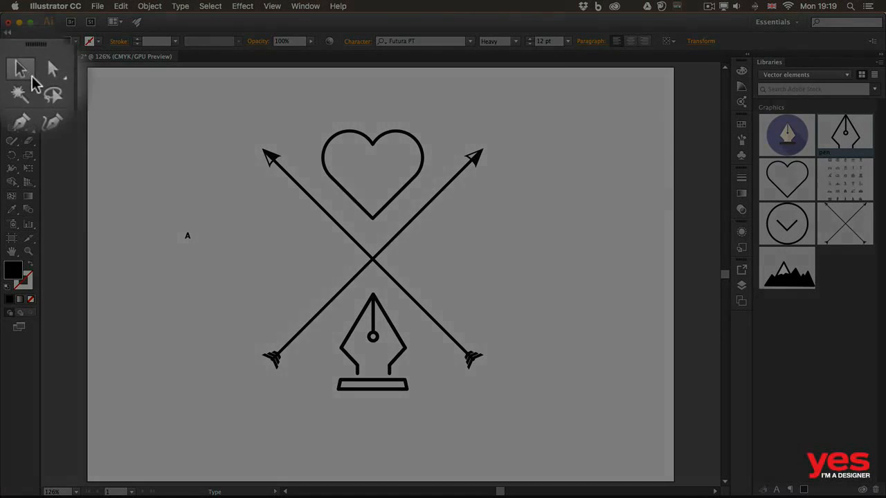
Step: Enlarge the letter A proportionally to about 104 pt and move it into the left gap between the arrows
left_click(12, 73)
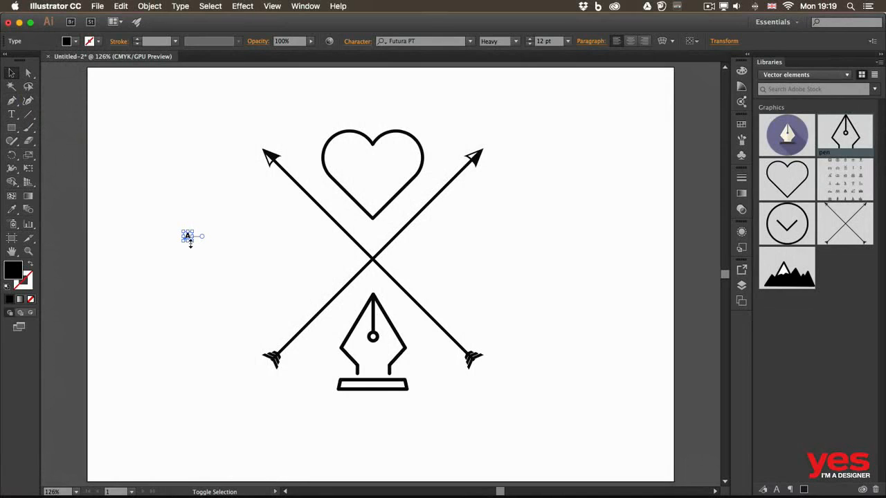
left_click_drag(193, 242, 261, 312)
left_click_drag(232, 271, 295, 259)
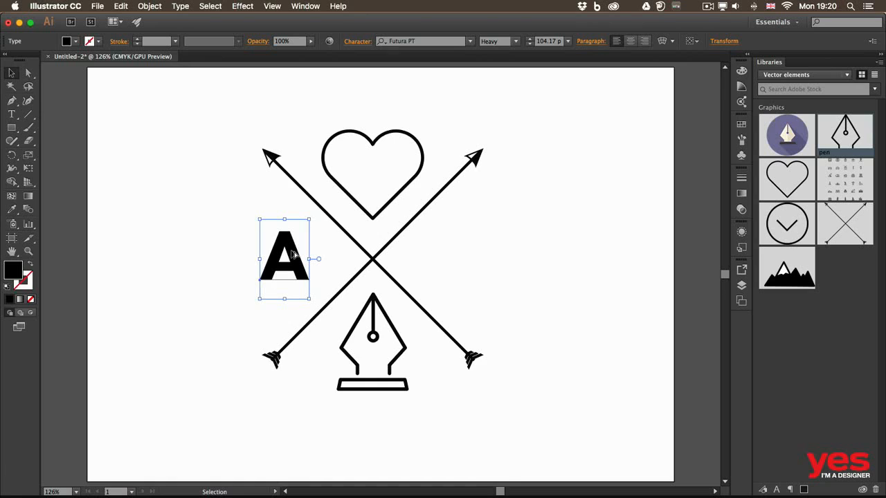
Step: Duplicate the letter A horizontally into the right gap between the arrows and change the copy's text to "i"
left_click_drag(292, 254, 465, 254)
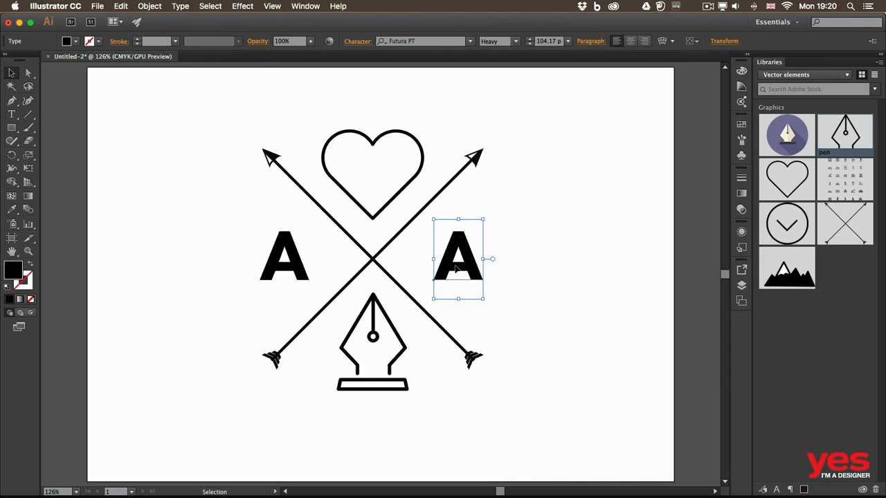
double_click(455, 268)
double_click(441, 251)
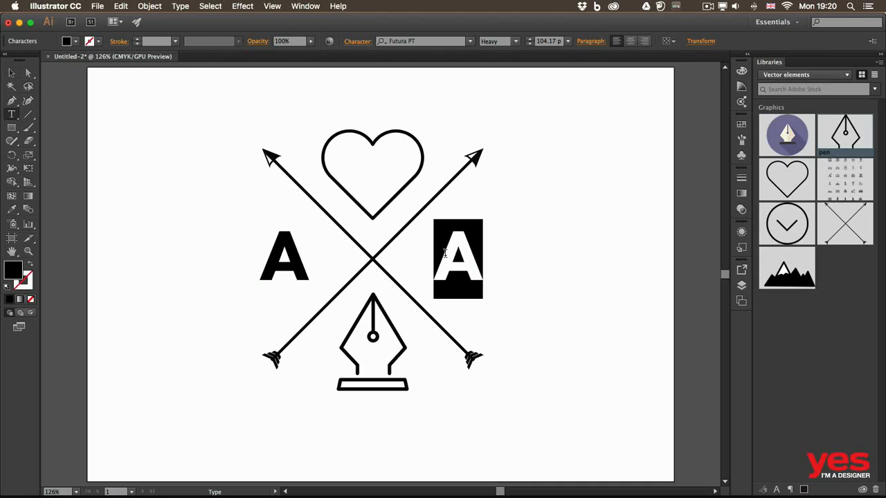
type("i")
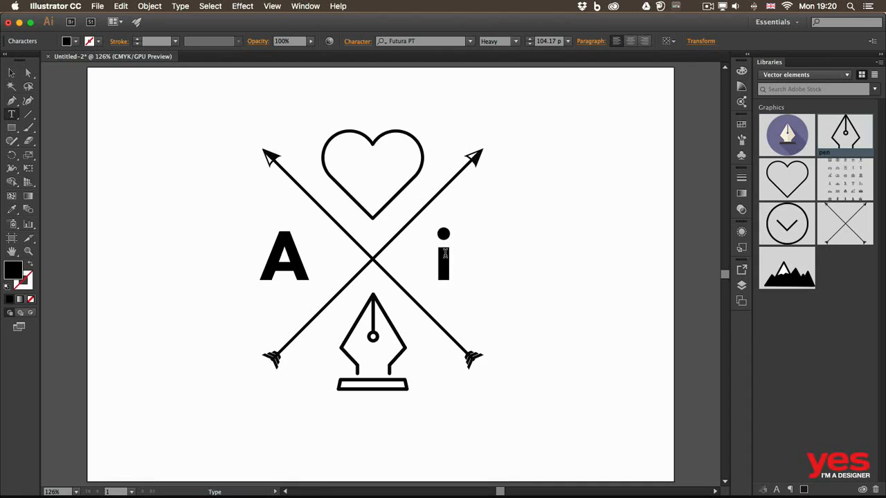
Step: Move the letter "i" slightly farther from the arrows' crossing and place a copy of it below the pen graphic
key("Escape")
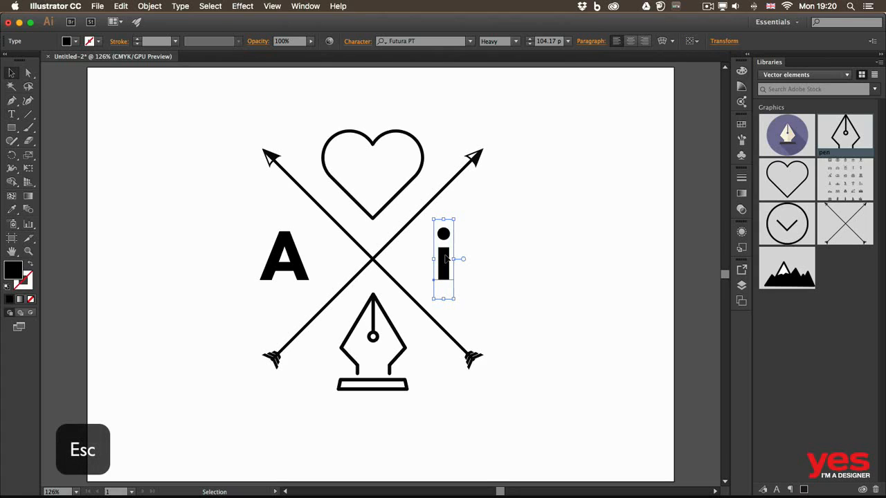
left_click_drag(447, 258, 459, 259)
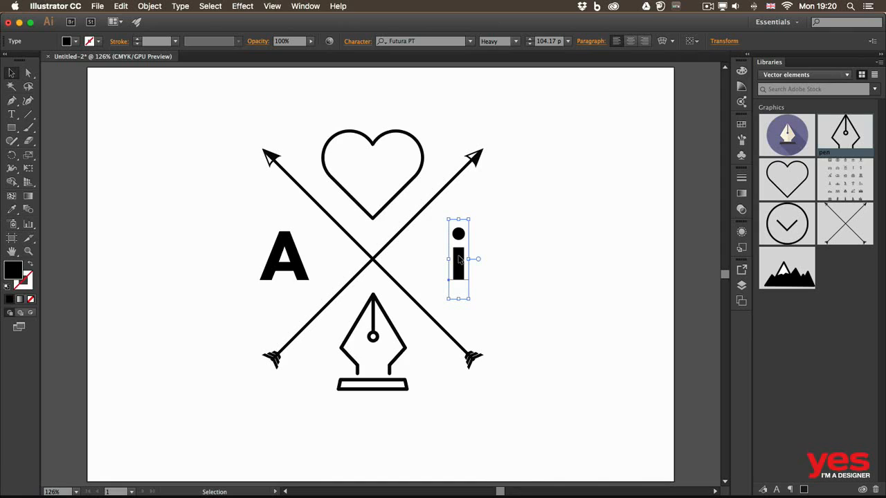
left_click_drag(458, 259, 355, 421)
Step: Replace the text of the "i" copy below the pen with "SINCE 1987"
key("t")
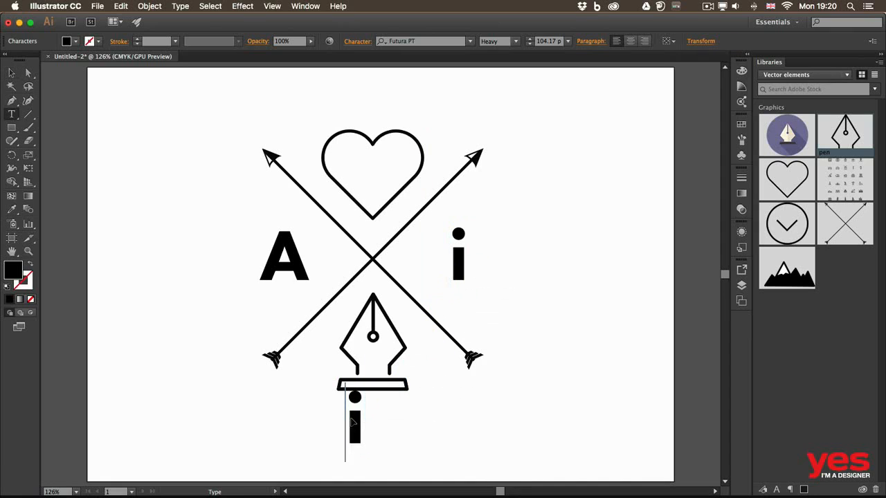
left_click(355, 415)
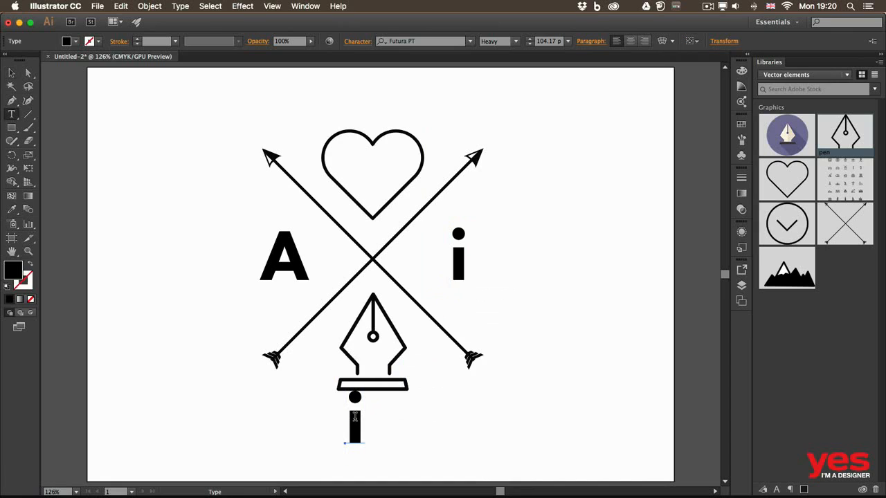
left_click_drag(366, 413, 336, 413)
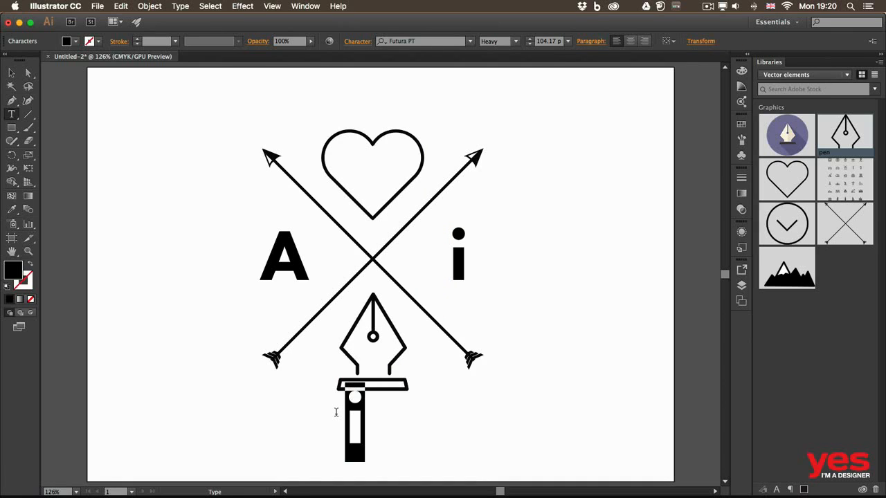
type("A")
key("BackSpace")
type("SINCE 1")
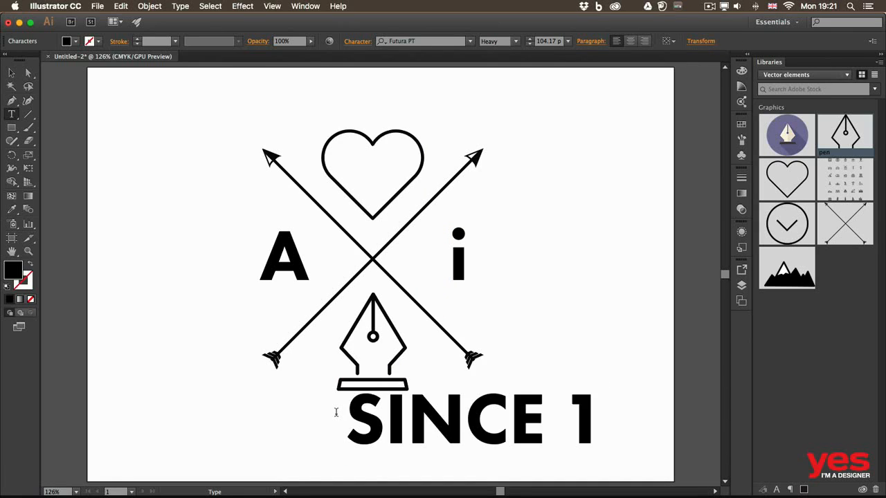
type("987")
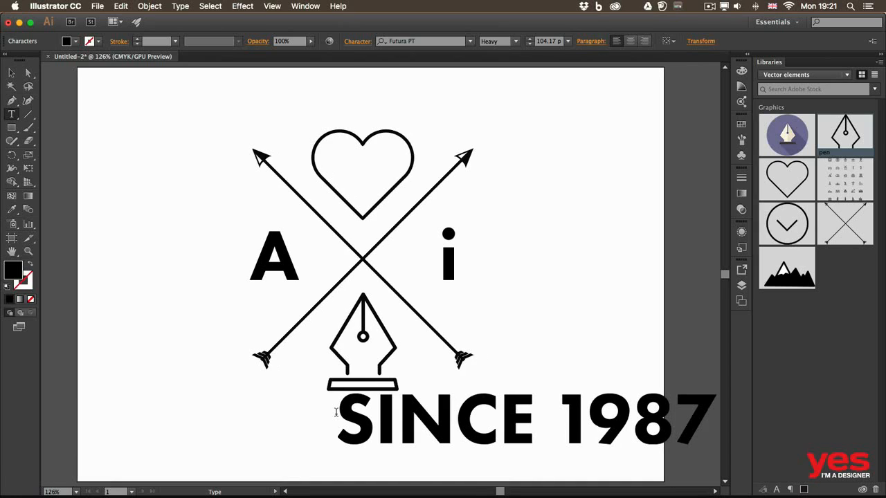
key("Escape")
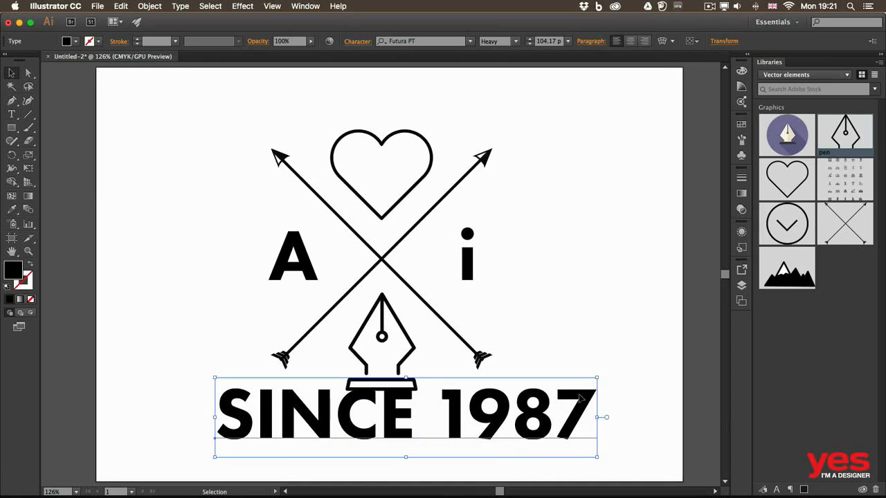
Step: Shift the "SINCE 1987" text back beneath the logo and change its Futura PT style to Book
double_click(587, 408)
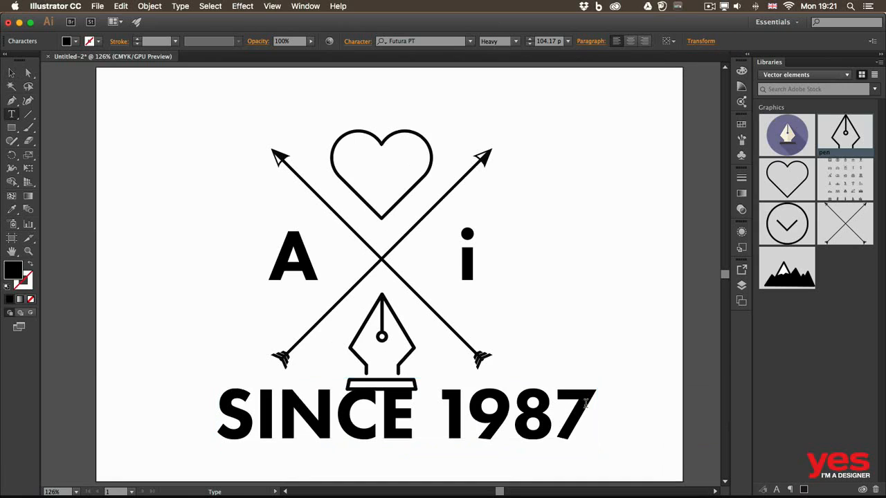
left_click_drag(587, 408, 215, 391)
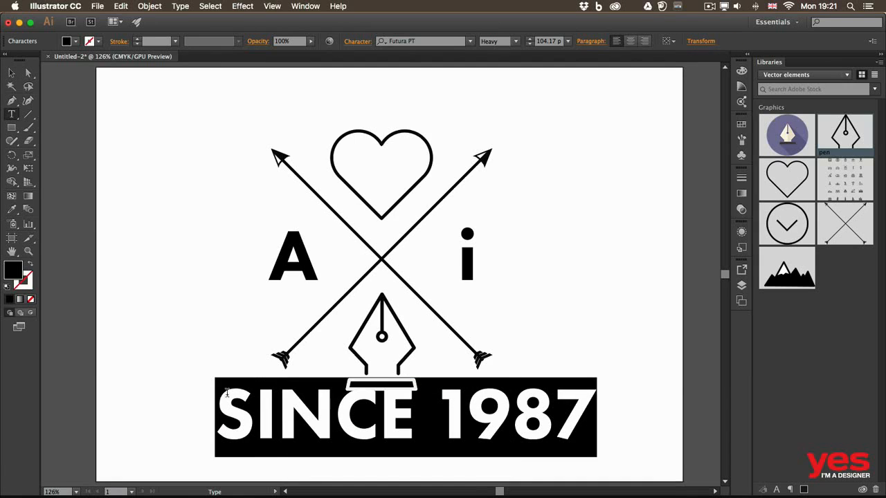
left_click(514, 42)
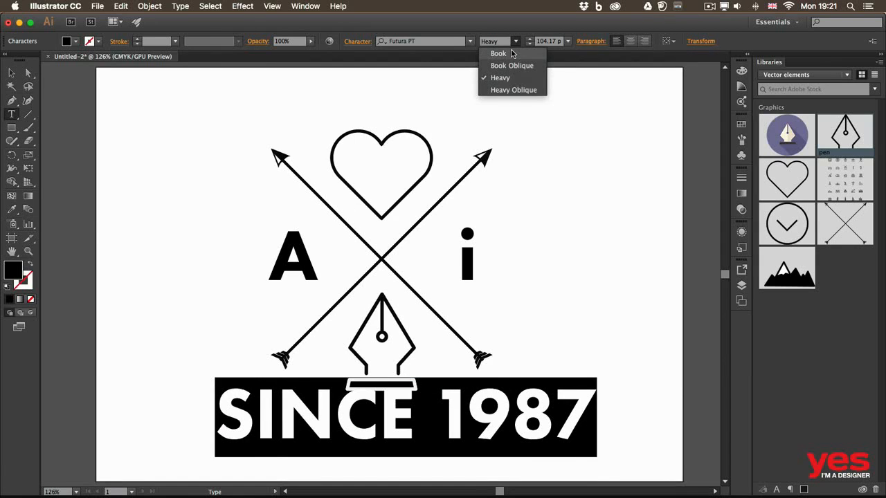
left_click(513, 54)
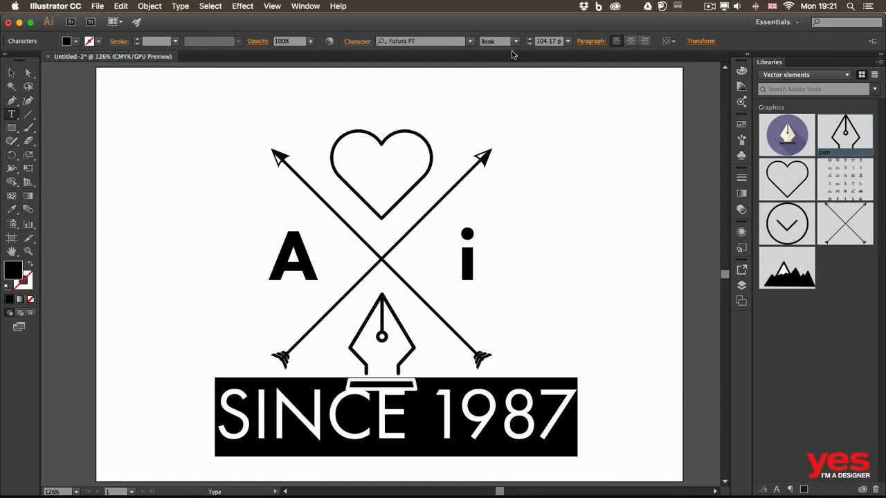
left_click(521, 399)
key("Escape")
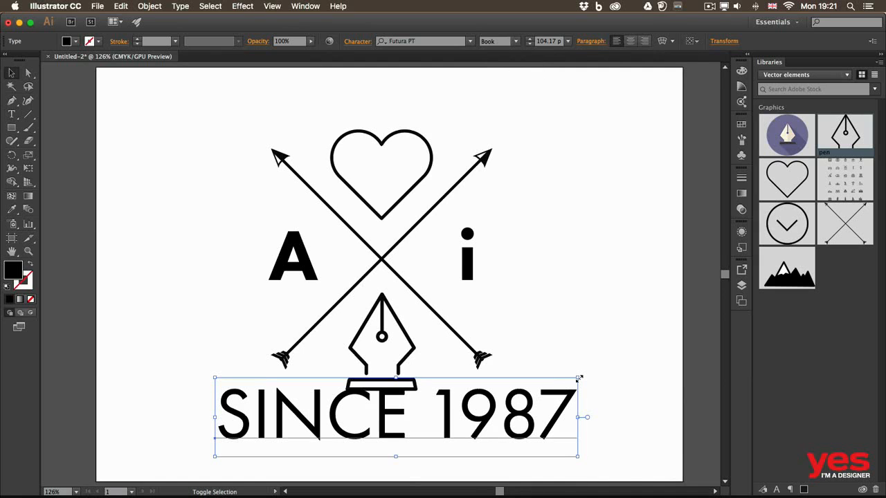
Step: Scale the "SINCE 1987" text proportionally to about a third of its width and centre it just below the pen's base
left_click_drag(577, 378, 400, 410)
left_click(510, 410)
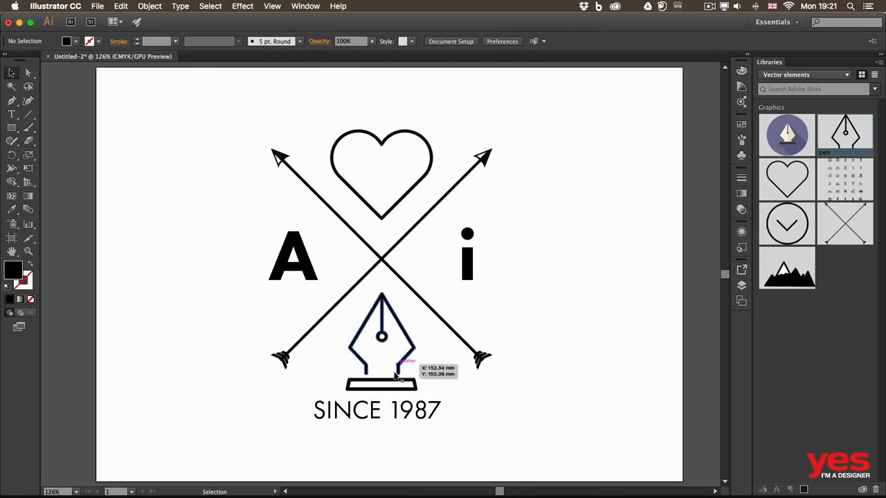
left_click_drag(398, 413, 400, 418)
left_click(516, 409)
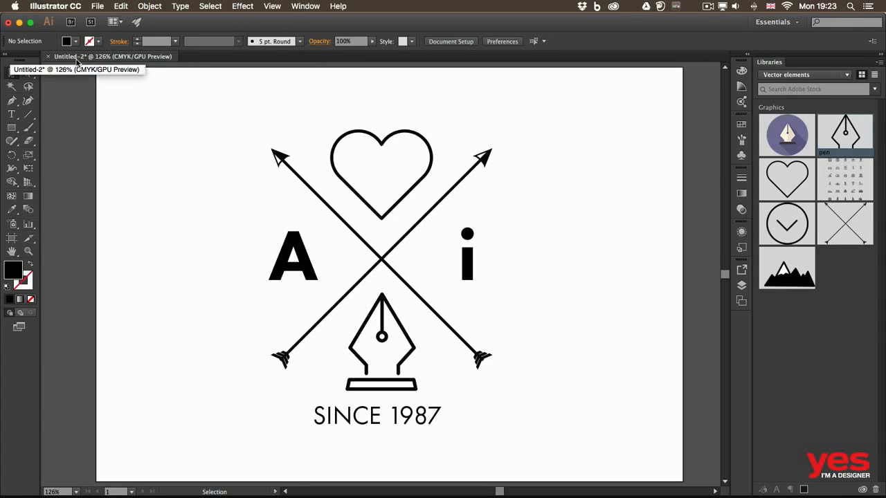
Step: Save the document in the Illustrator folder as "ai logo.ai" in Adobe Illustrator (ai) format, replacing the existing file
left_click(97, 3)
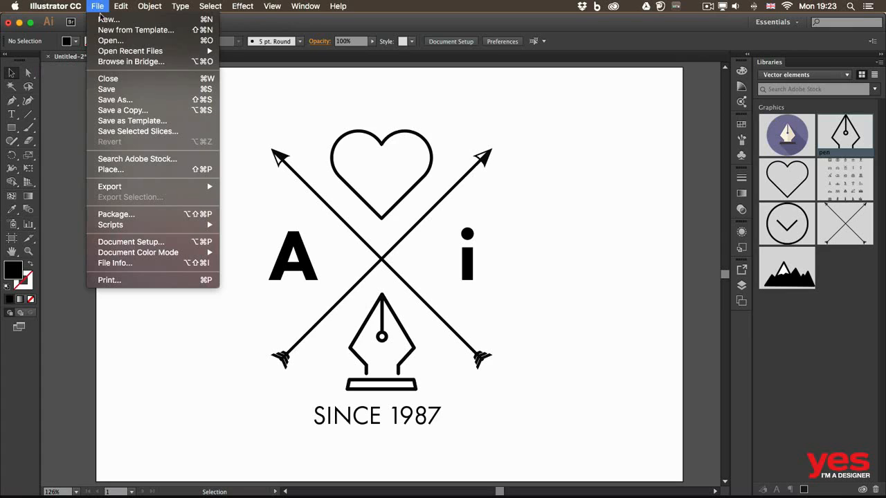
left_click(122, 89)
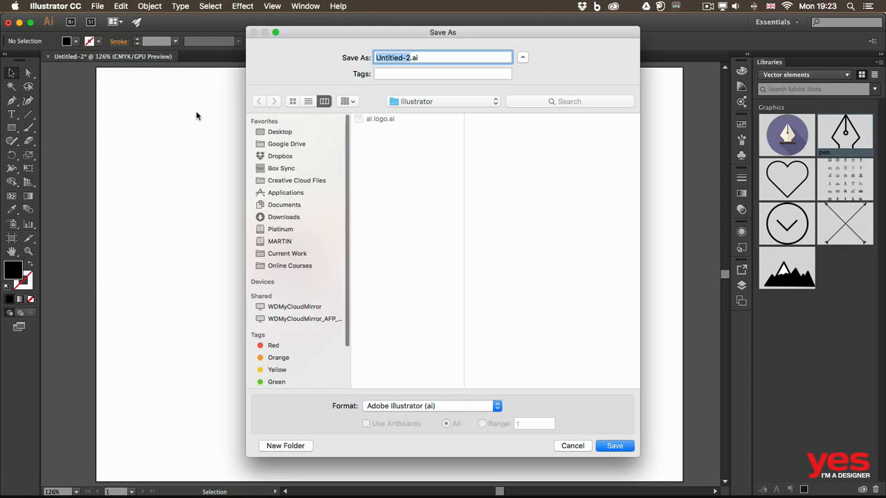
left_click(369, 121)
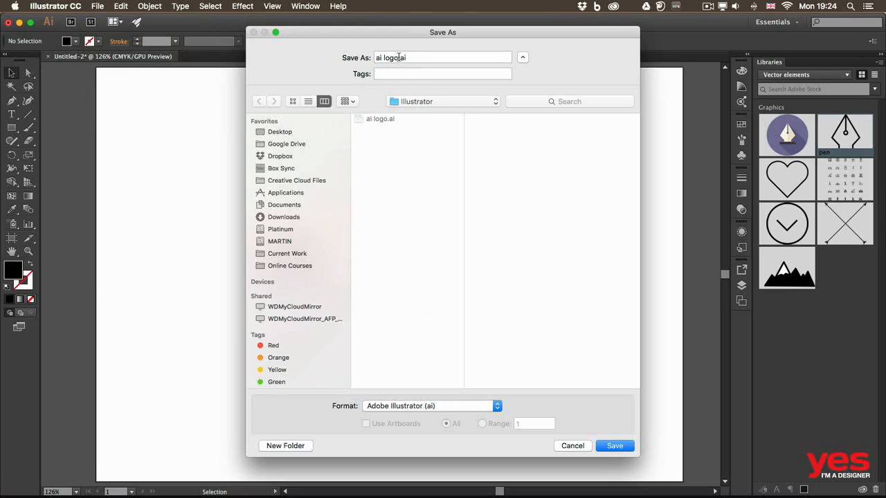
left_click(463, 406)
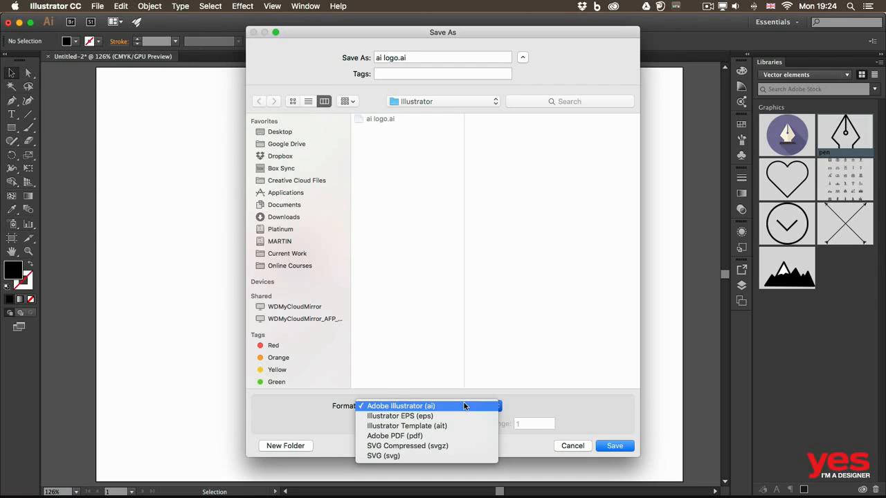
left_click(529, 402)
left_click(614, 446)
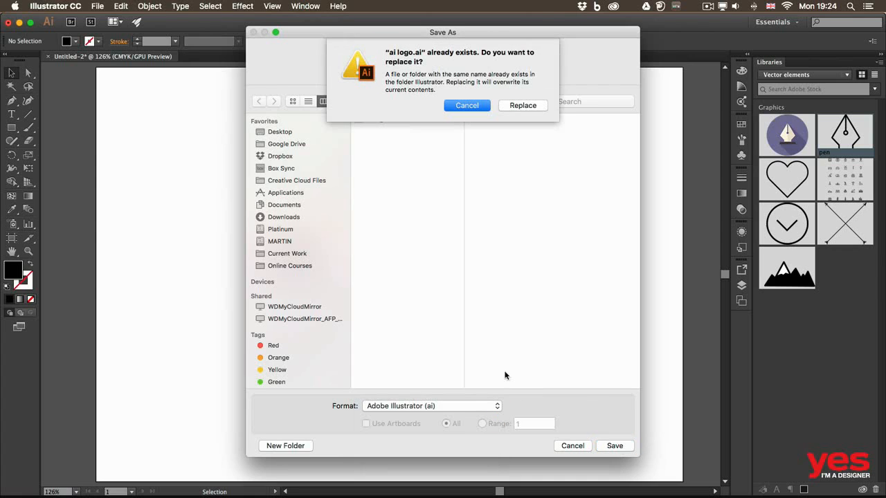
left_click(526, 105)
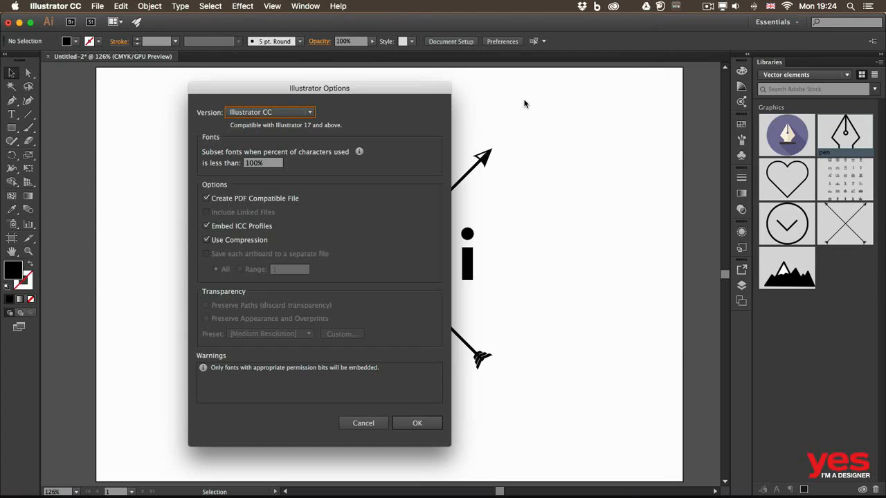
Step: Complete the save with the version kept at Illustrator CC, and close the logo document
left_click(285, 114)
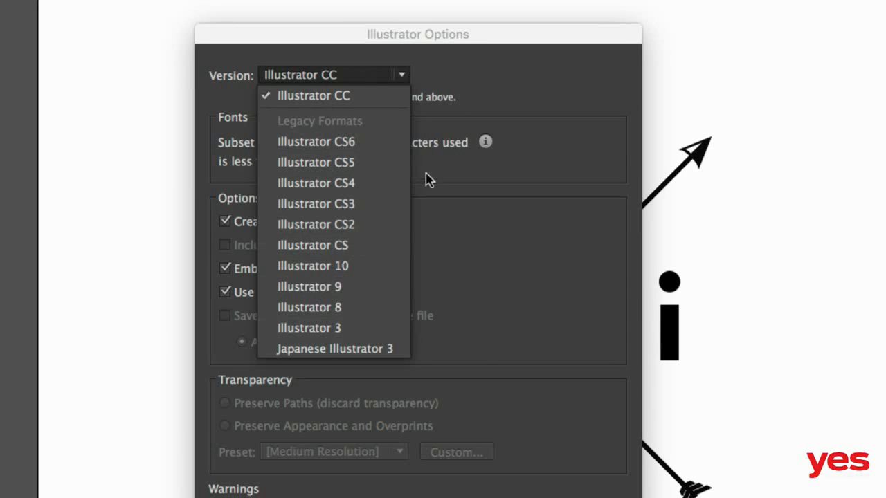
left_click(462, 86)
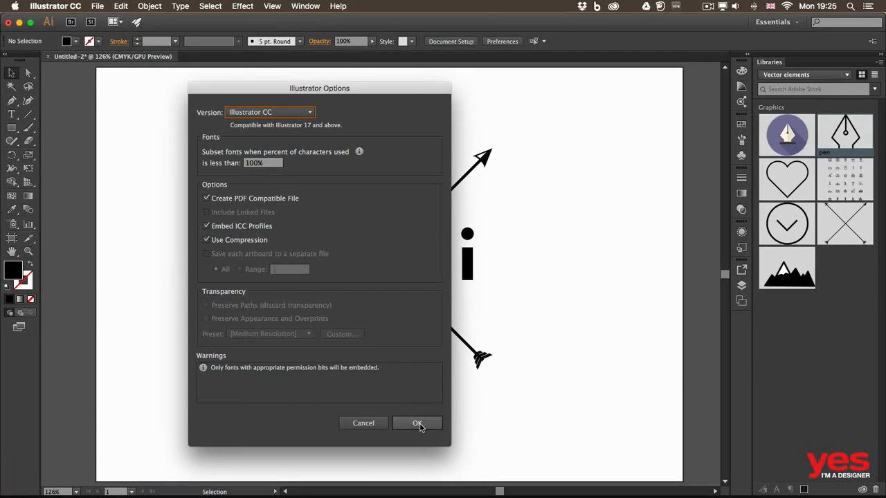
left_click(418, 423)
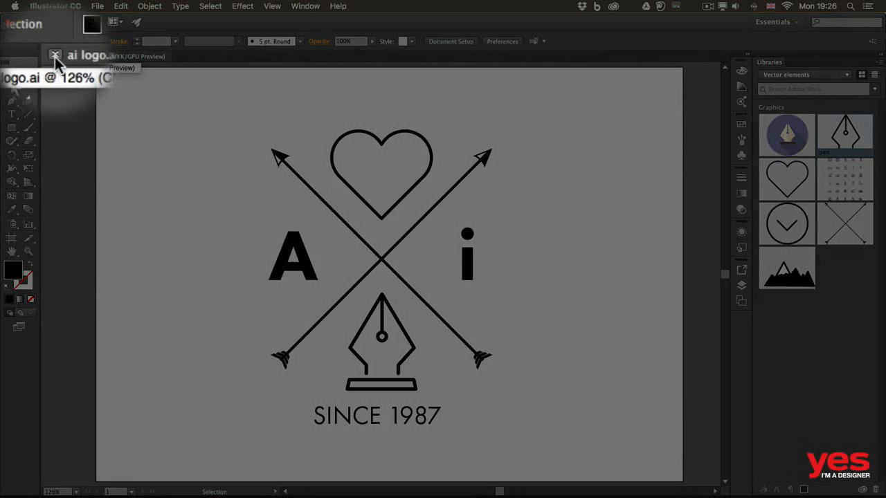
left_click(55, 57)
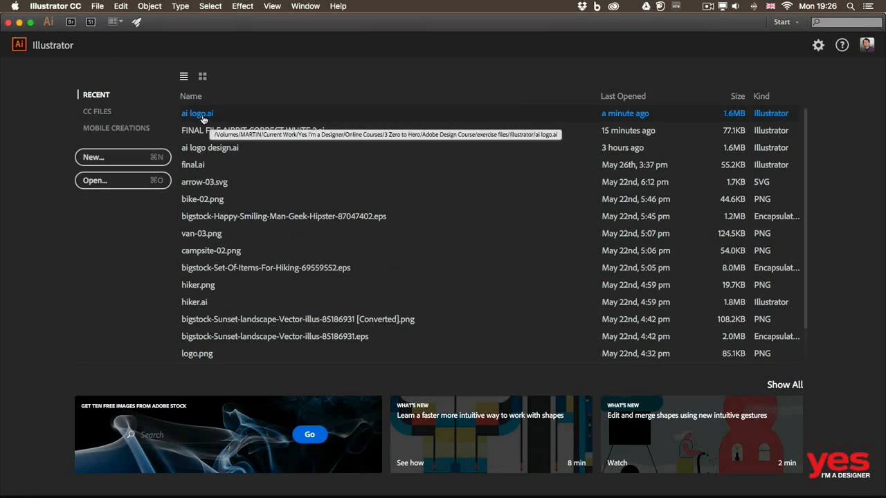
left_click(98, 6)
mouse_move(136, 51)
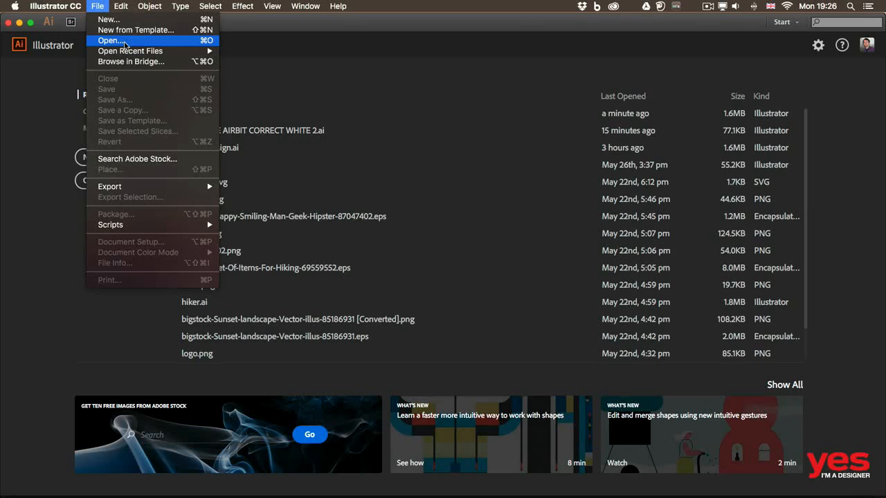
mouse_move(176, 51)
left_click(260, 53)
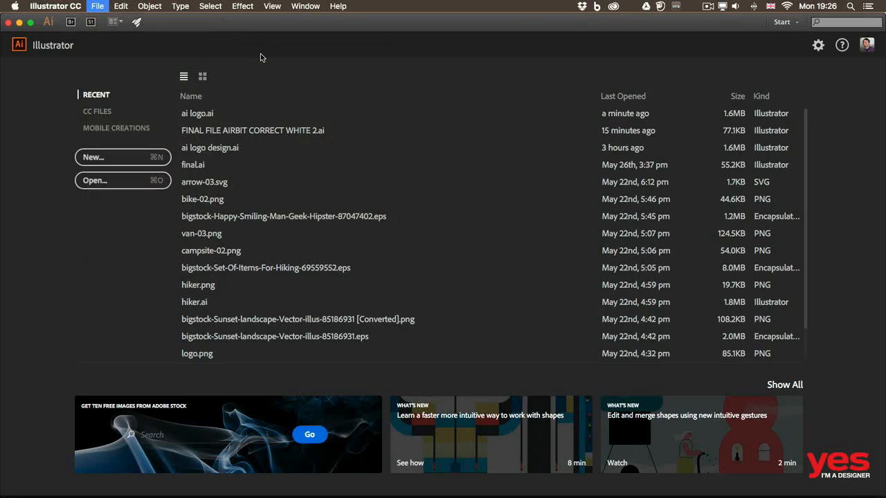